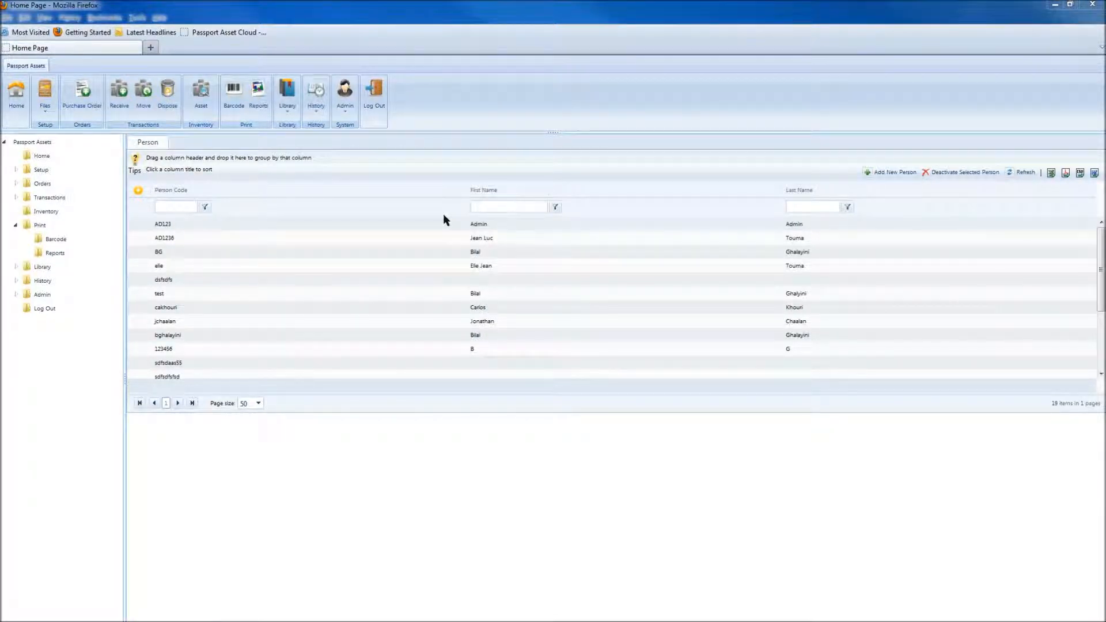
# Add a new person with a person code, first name and last name, and enable assigning a user
pyautogui.click(875, 173)
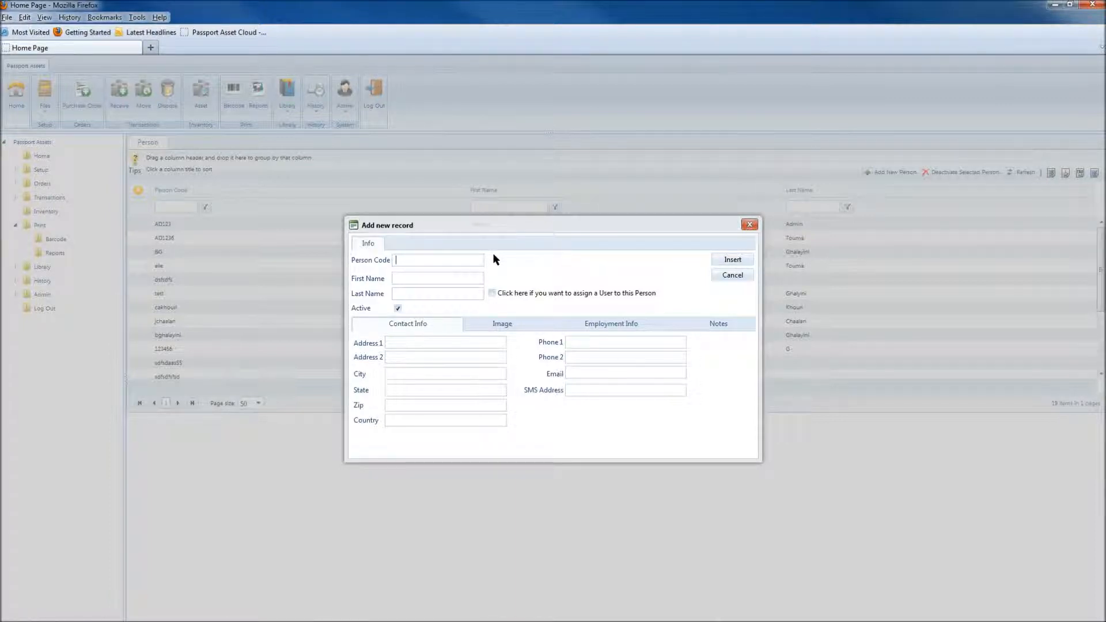
pyautogui.write('Paul.A')
pyautogui.press('Tab')
pyautogui.press('Tab')
pyautogui.click(492, 291)
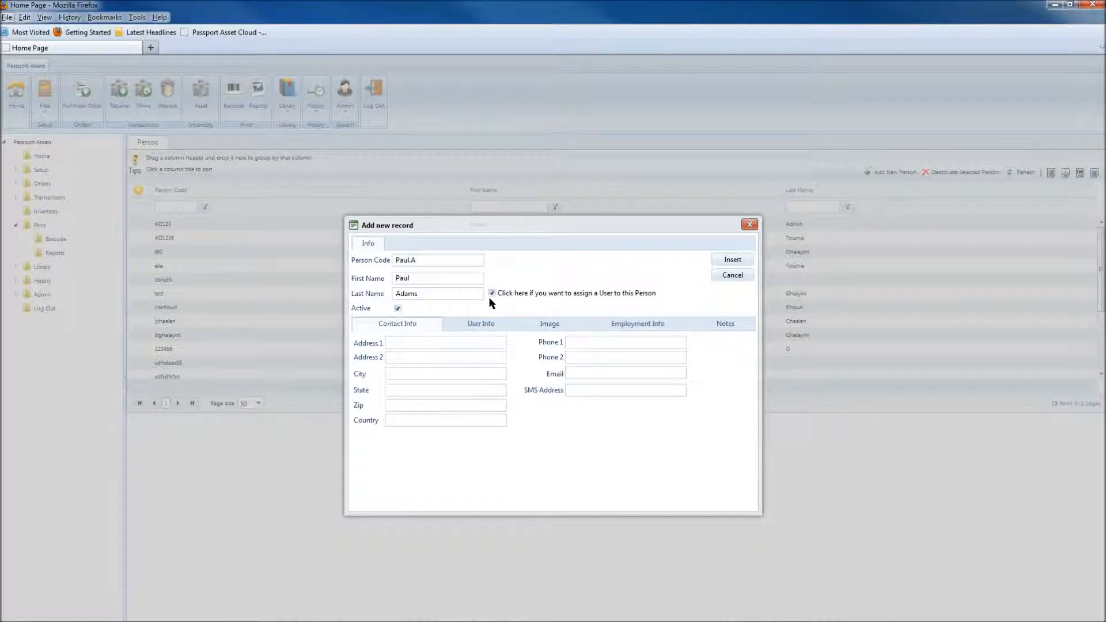
# Give the user (UTC-08:00) Pacific Time (US & Canada) and the Full security group, then insert the person
pyautogui.click(499, 327)
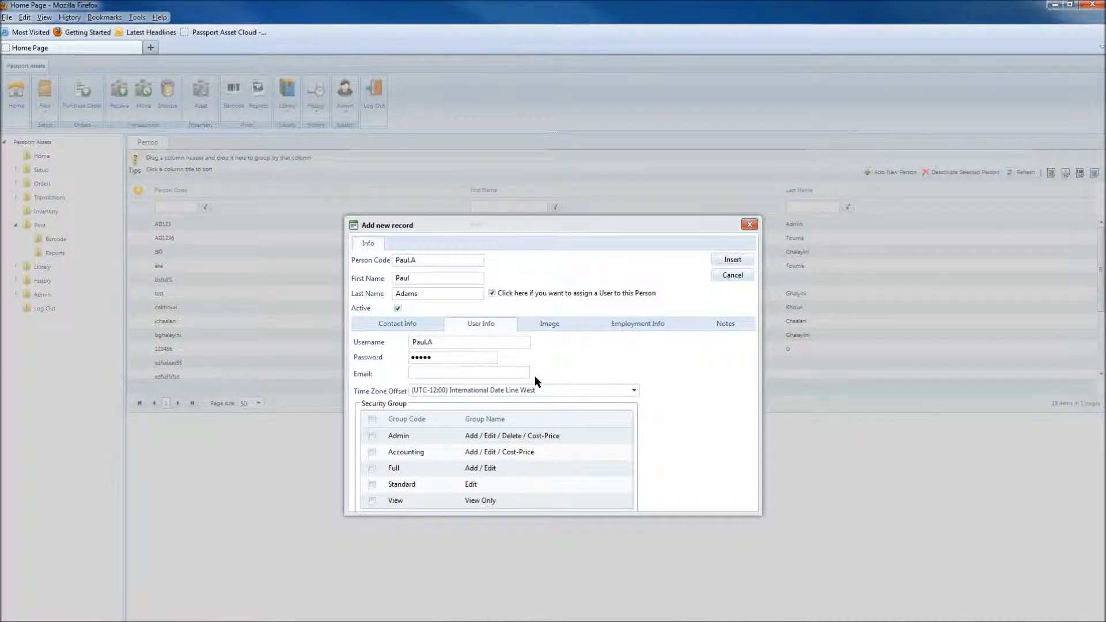
pyautogui.click(633, 391)
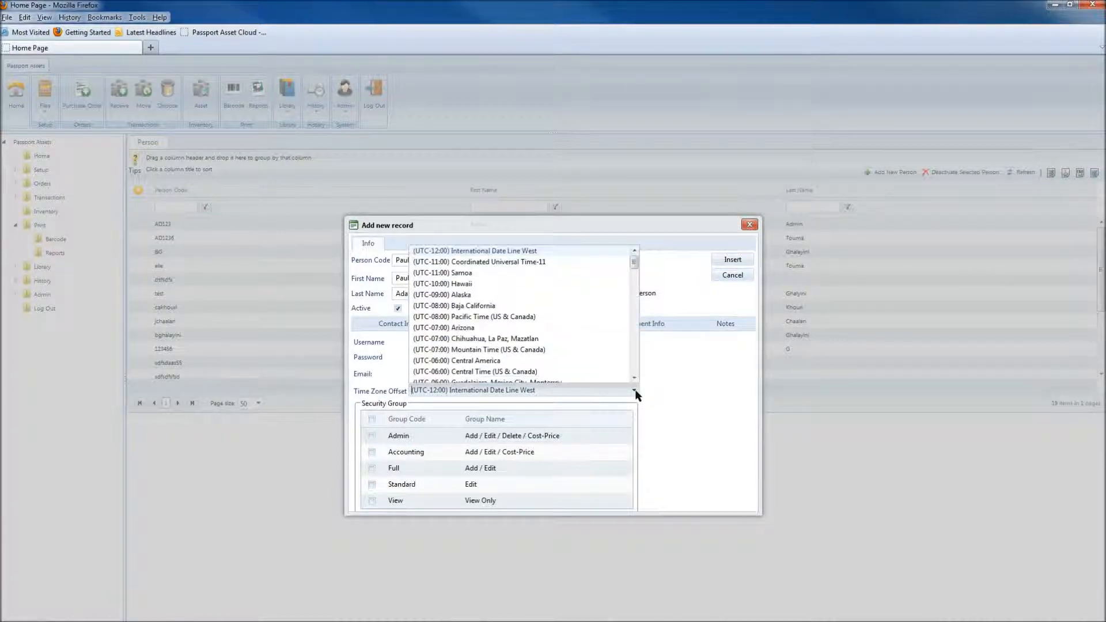
pyautogui.click(515, 317)
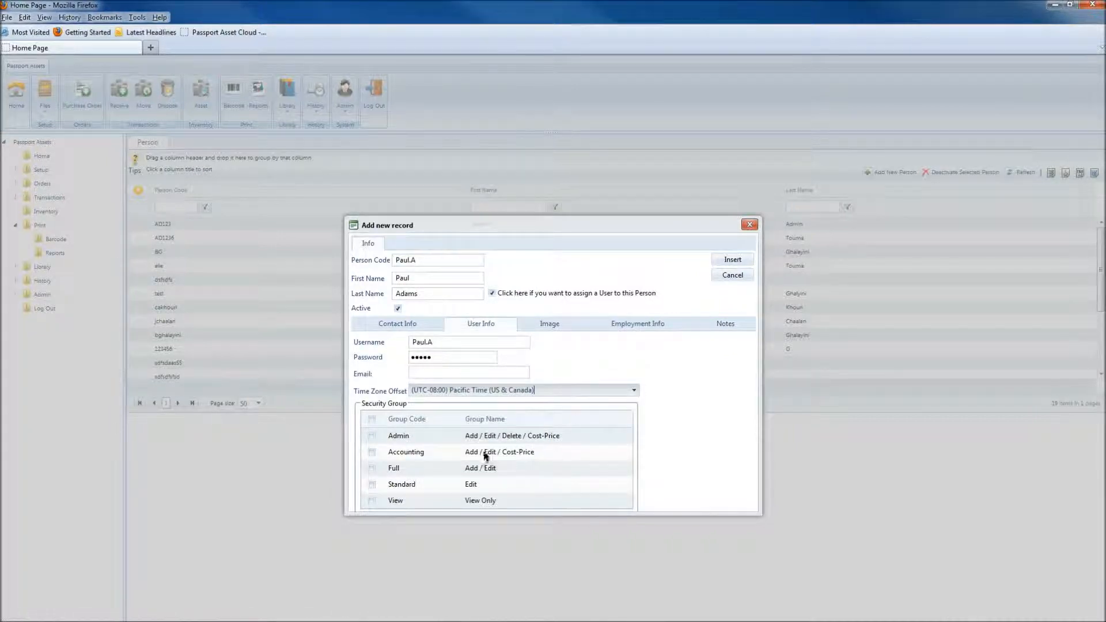
pyautogui.click(372, 469)
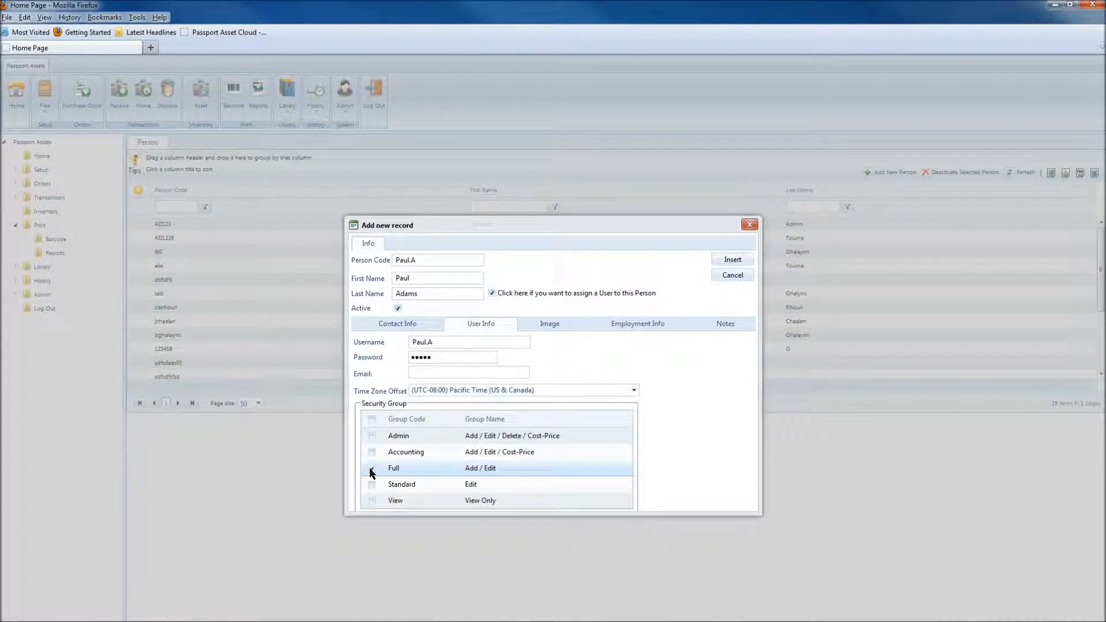
pyautogui.click(733, 261)
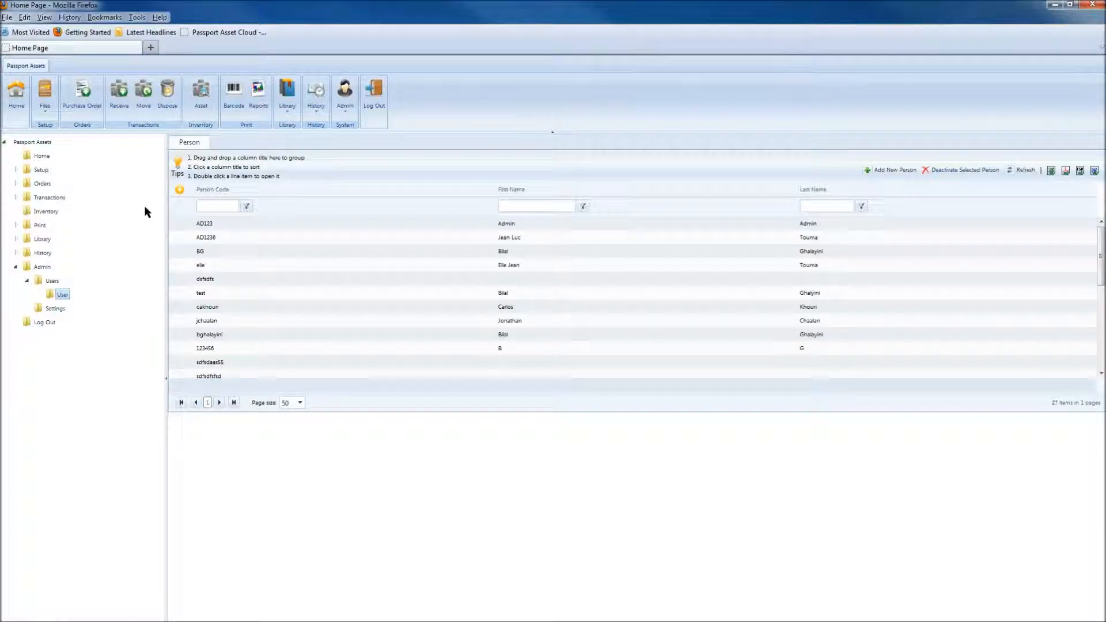
# Deactivate a person lower in the list and confirm the removal
pyautogui.moveTo(1100, 257); pyautogui.dragTo(1100, 305)
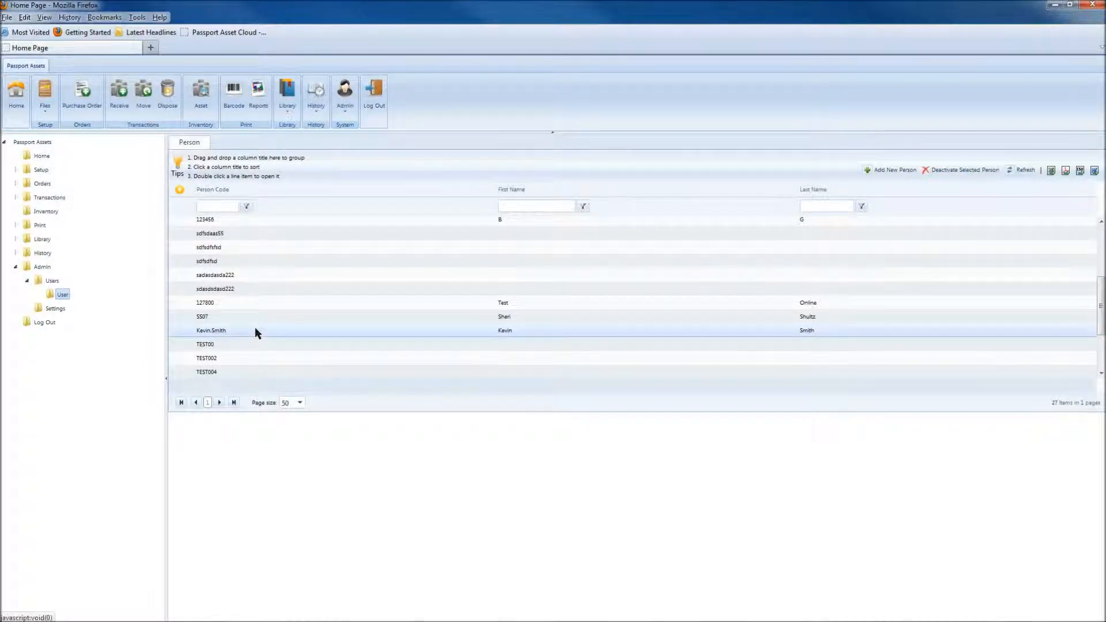
pyautogui.click(926, 174)
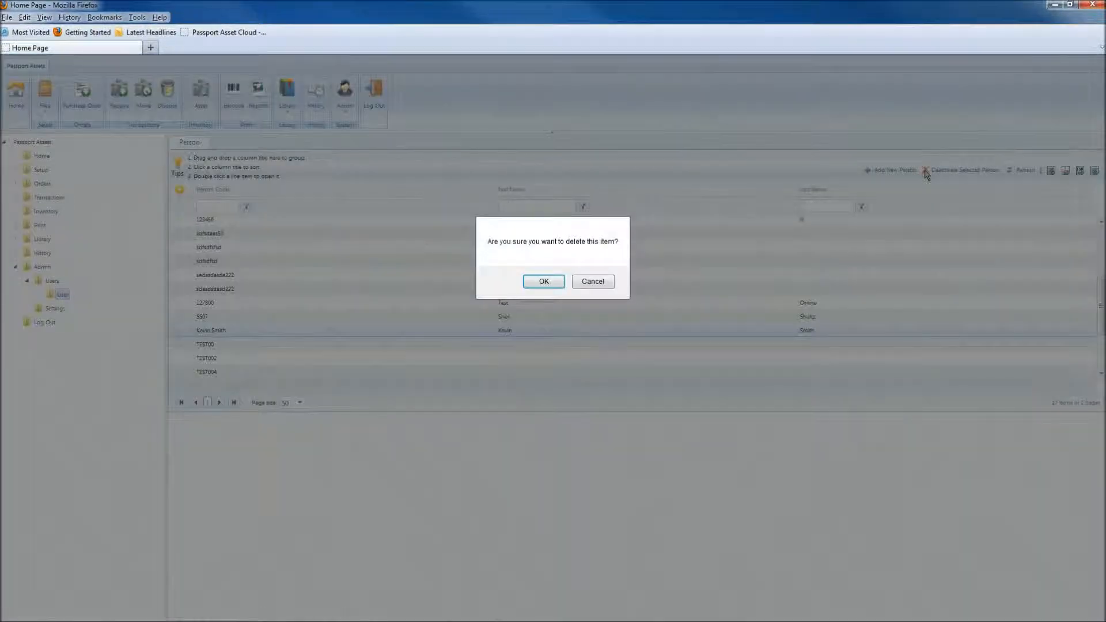
pyautogui.click(541, 282)
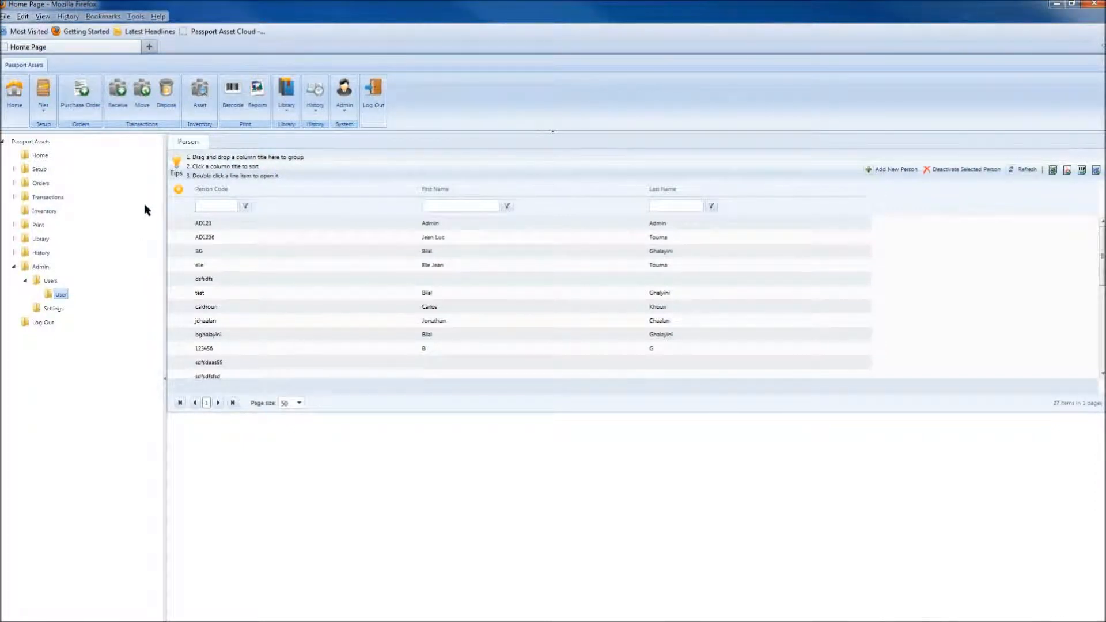
# Turn on the Hire Date and Active columns from the grid's column menu
pyautogui.click(177, 189)
pyautogui.moveTo(217, 196)
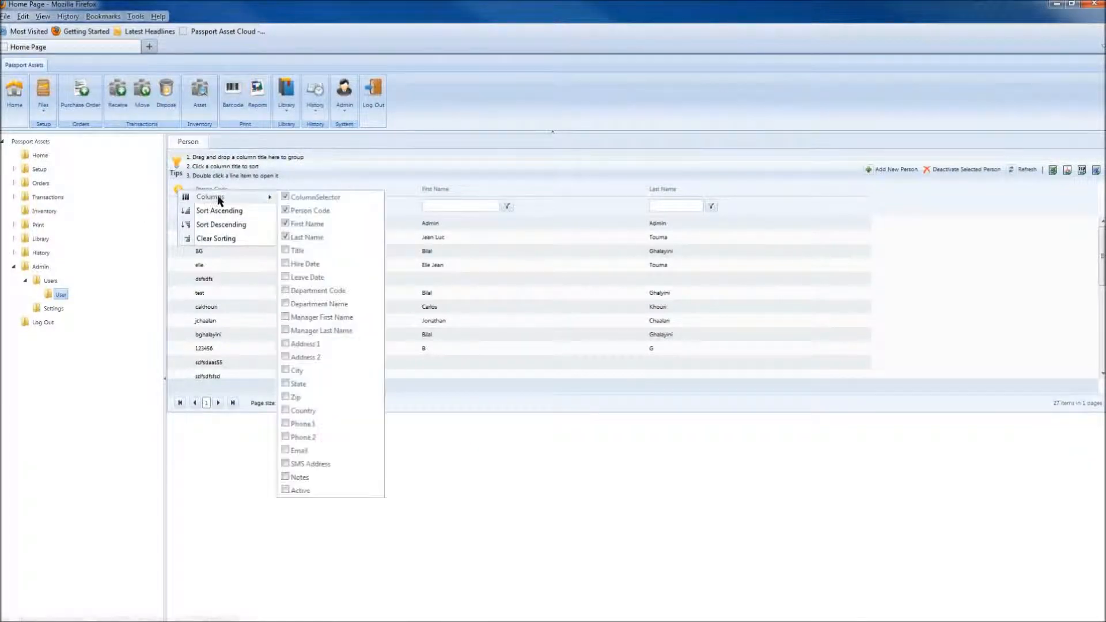
pyautogui.click(300, 264)
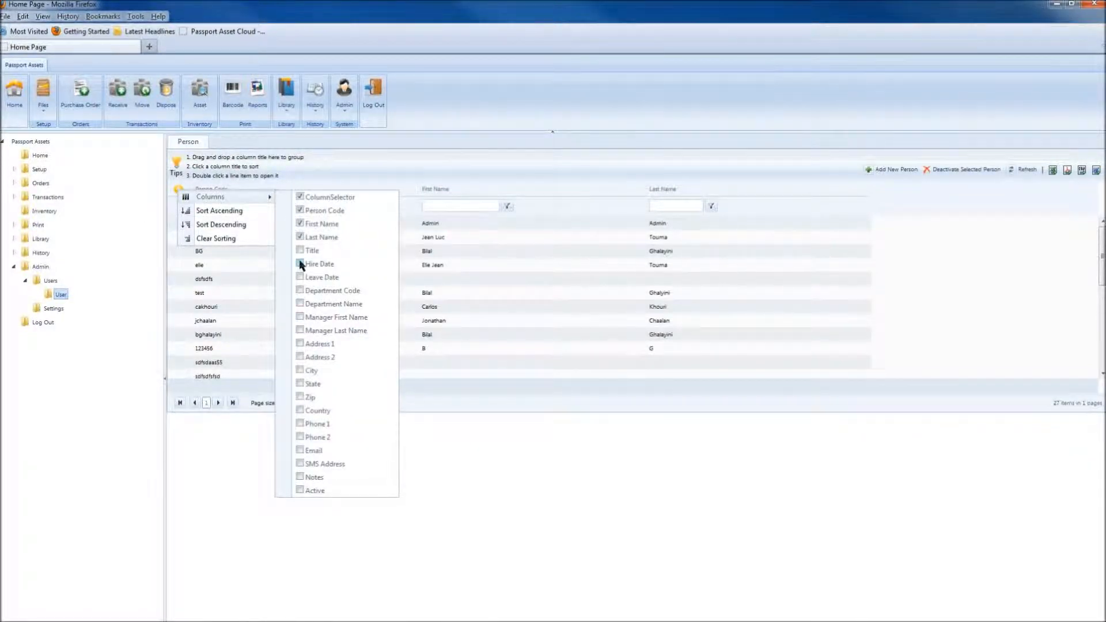
pyautogui.click(300, 491)
pyautogui.click(125, 206)
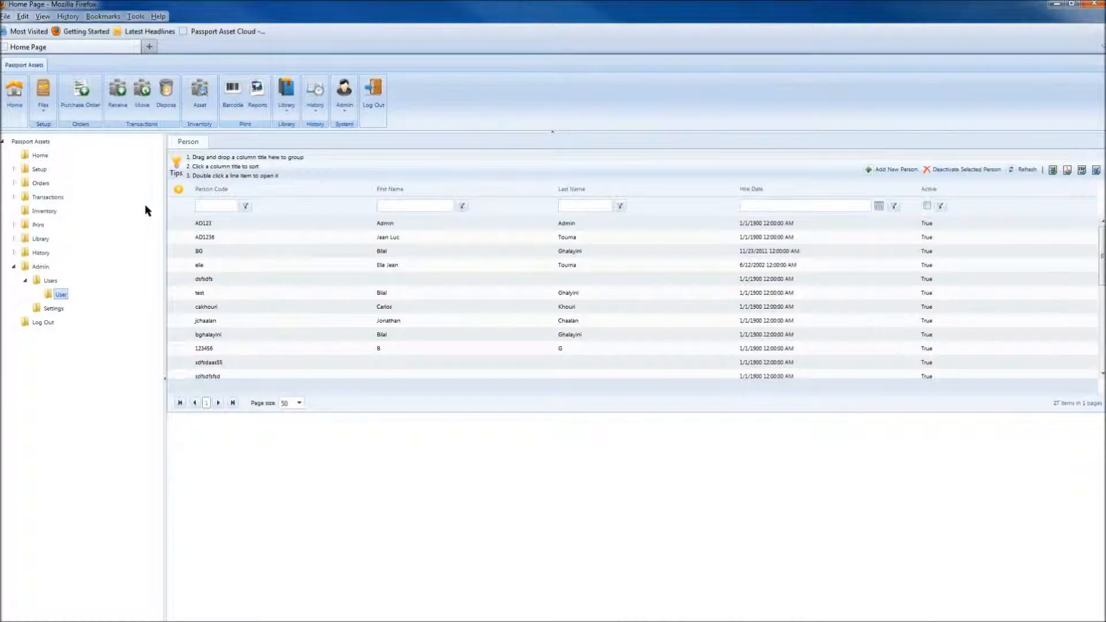
# Filter Person Code to values containing 123
pyautogui.click(209, 205)
pyautogui.write('123')
pyautogui.click(246, 206)
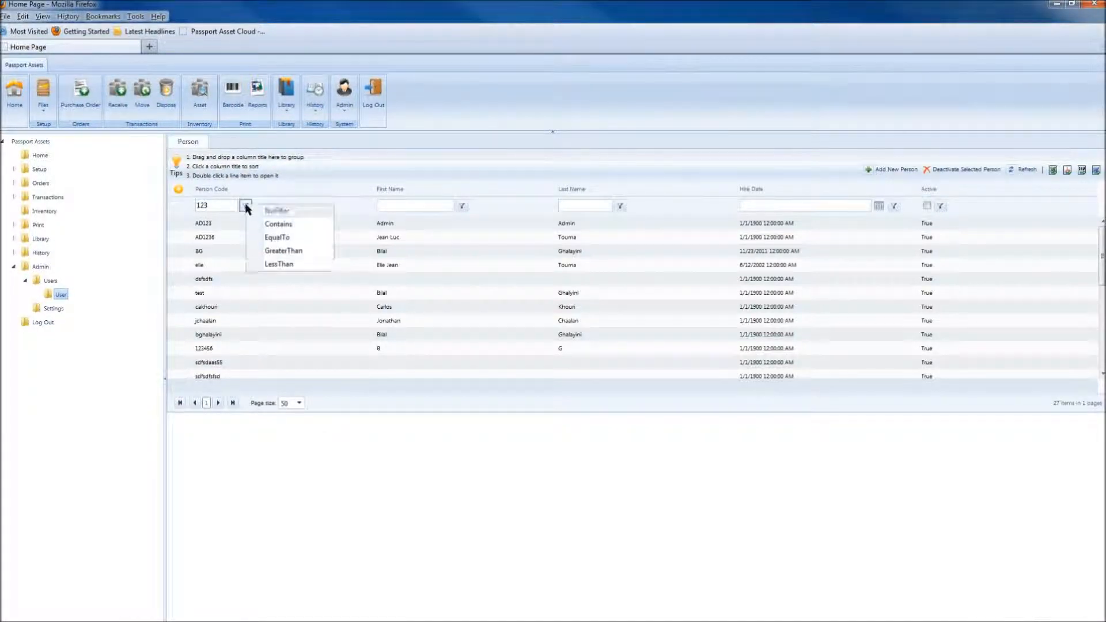
pyautogui.click(316, 228)
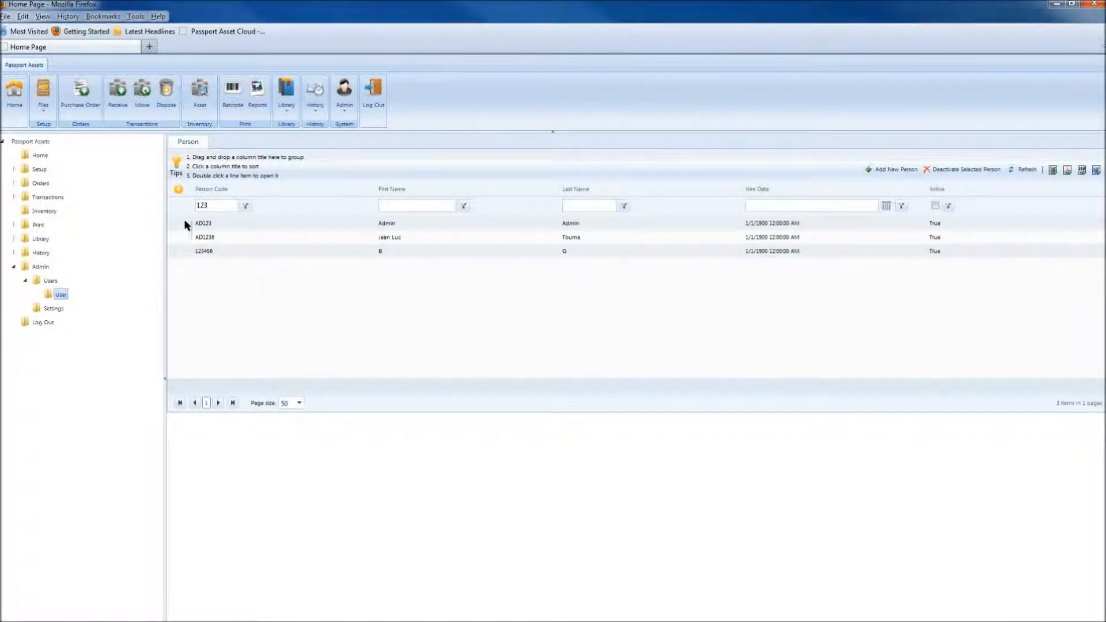
# Filter Last Name to entries containing a specific surname, leaving one person
pyautogui.click(586, 205)
pyautogui.write('Touma')
pyautogui.click(624, 205)
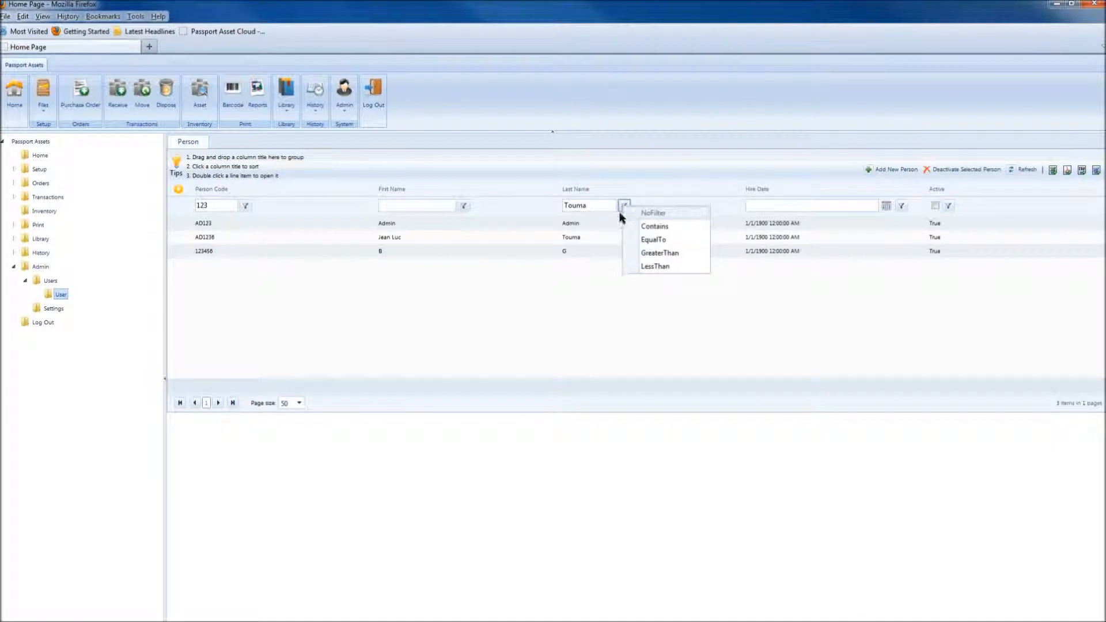
pyautogui.click(704, 229)
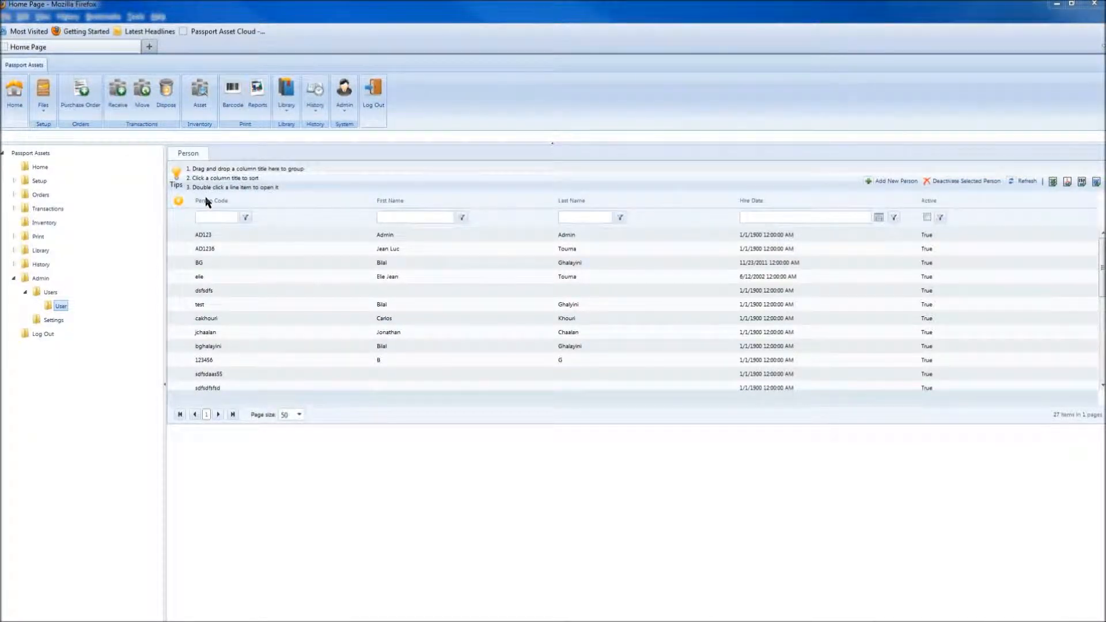
# Sort people by Person Code ascending and drag Hire Date into the grouping area
pyautogui.click(223, 202)
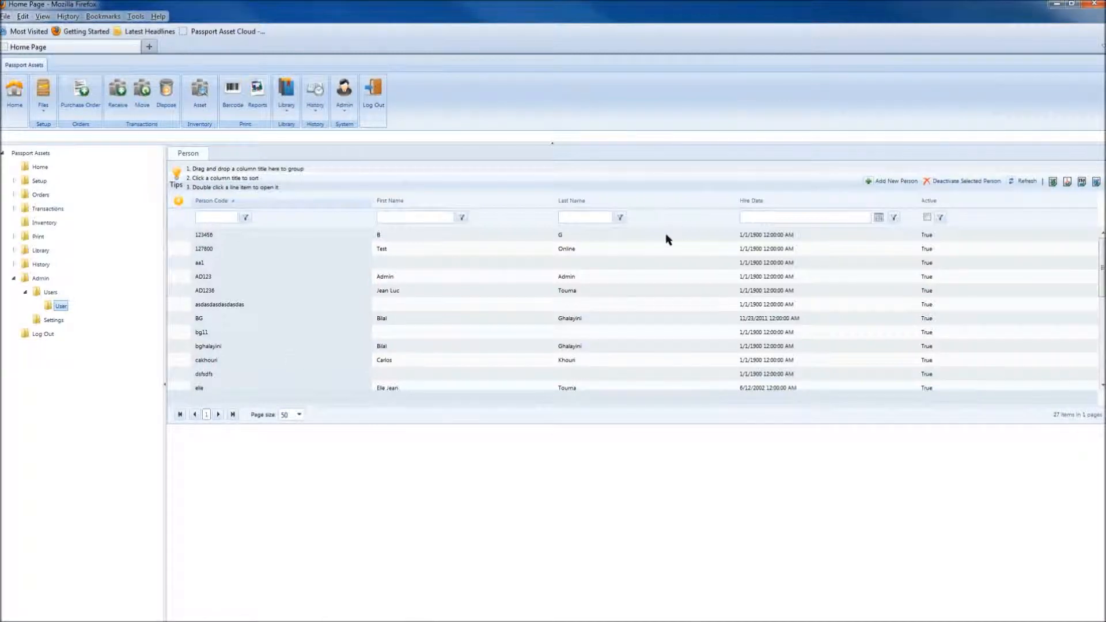
pyautogui.moveTo(758, 203); pyautogui.dragTo(188, 166)
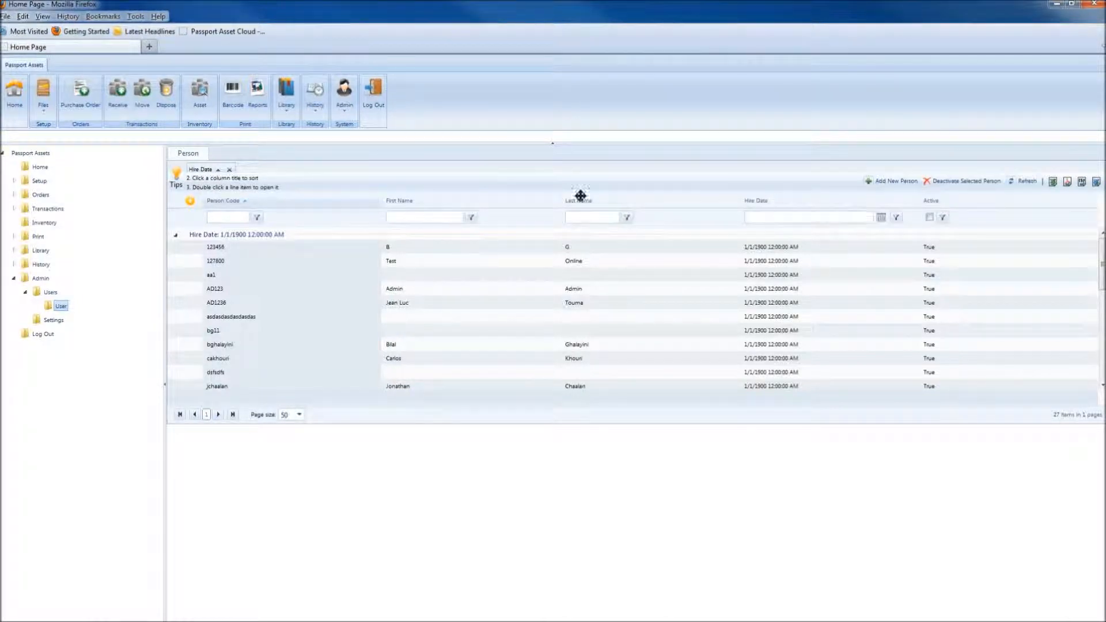
pyautogui.moveTo(224, 205); pyautogui.dragTo(270, 168)
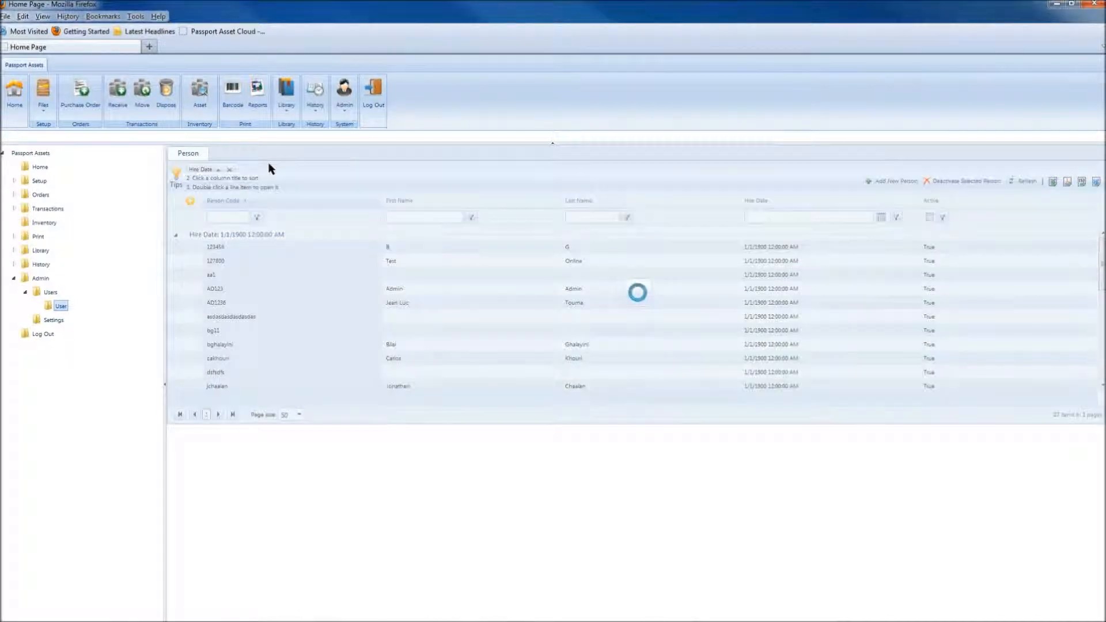